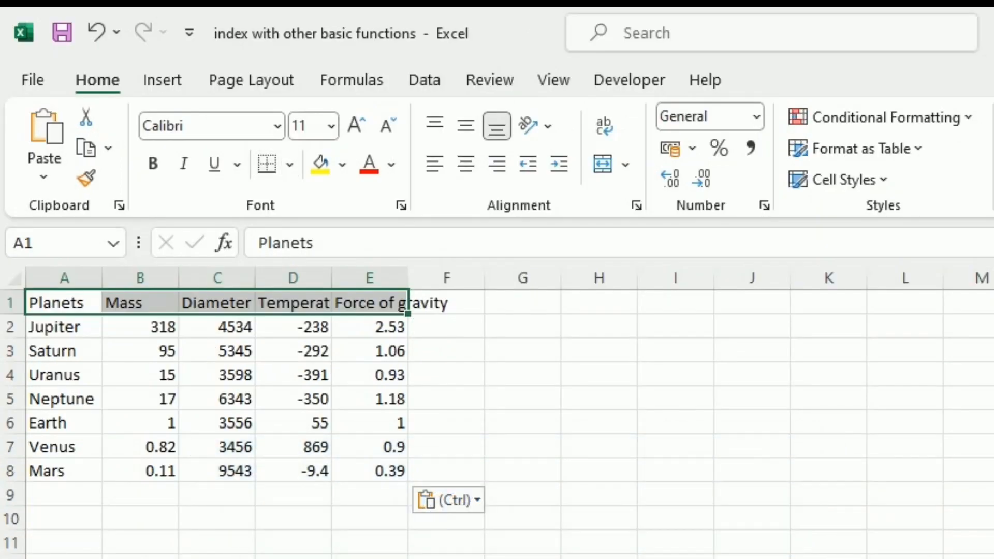
Set the header row A1:E1 to the Bodoni MT Black font at size 20
{"action": "left_click", "coordinate": [276, 128]}
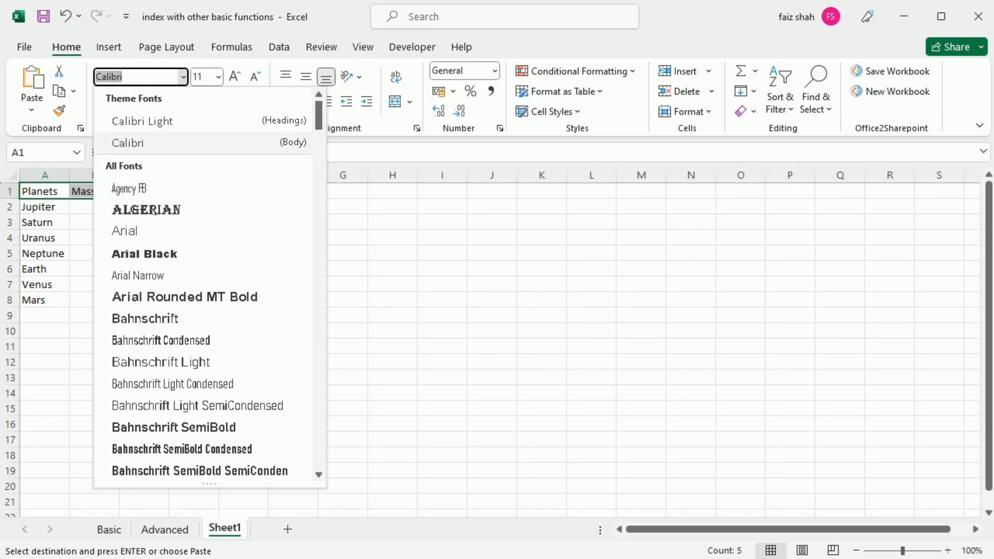
{"action": "scroll", "coordinate": [208, 311], "scroll_direction": "down", "scroll_amount": 5}
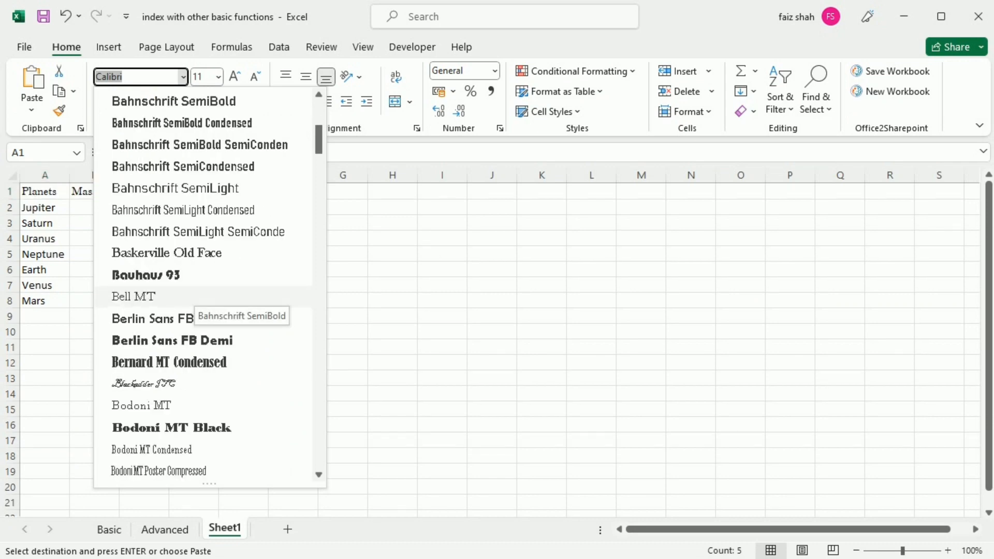
{"action": "scroll", "coordinate": [207, 311], "scroll_direction": "down", "scroll_amount": 1}
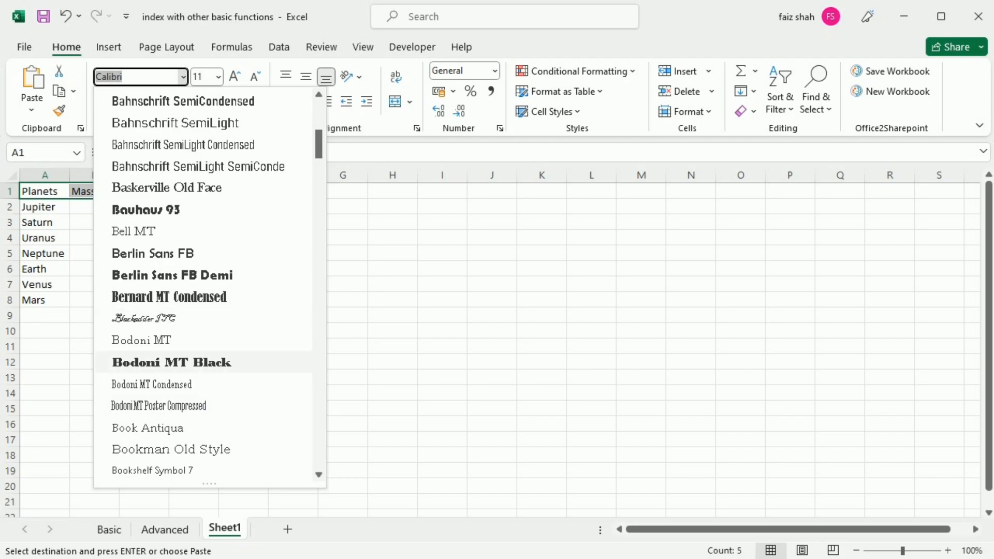
{"action": "left_click", "coordinate": [171, 363]}
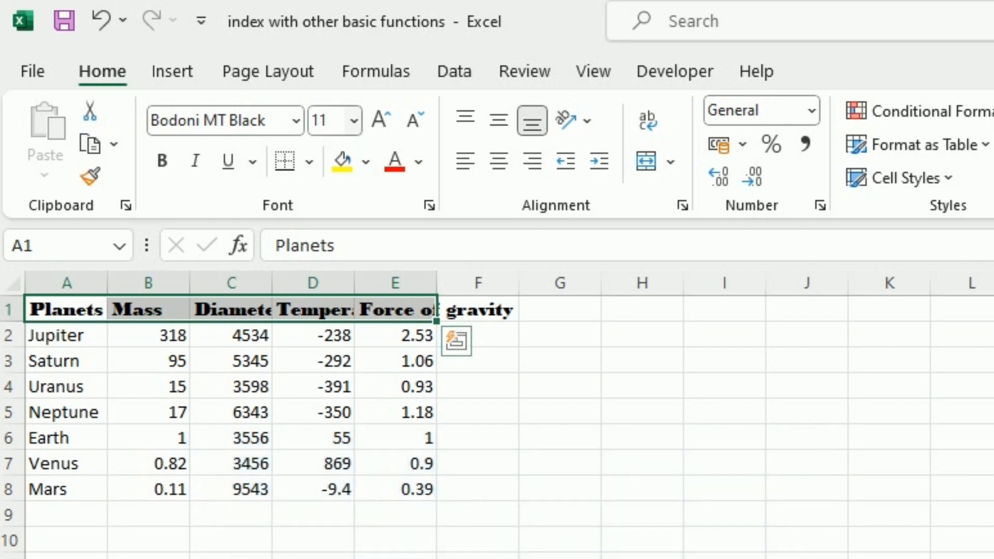
{"action": "left_click", "coordinate": [354, 120]}
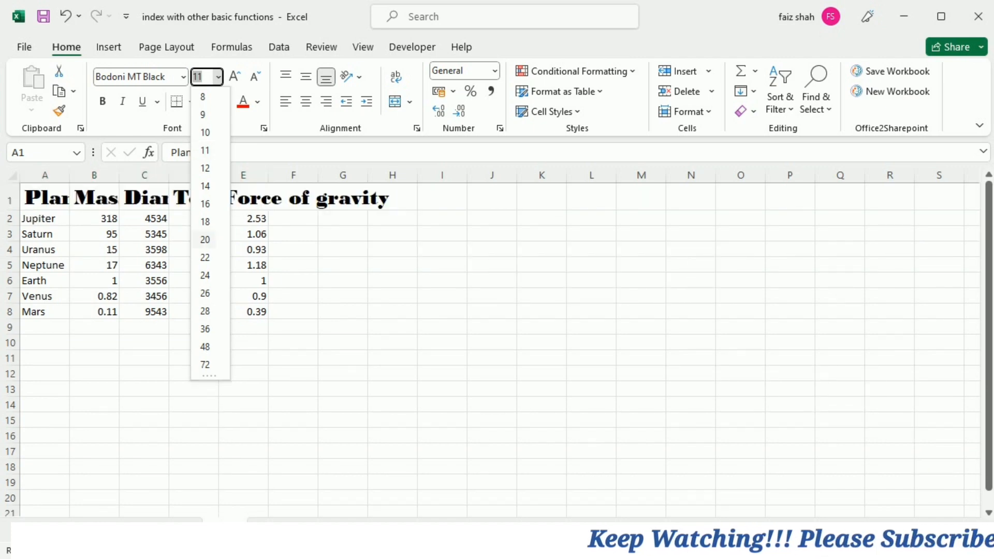
{"action": "left_click", "coordinate": [206, 239]}
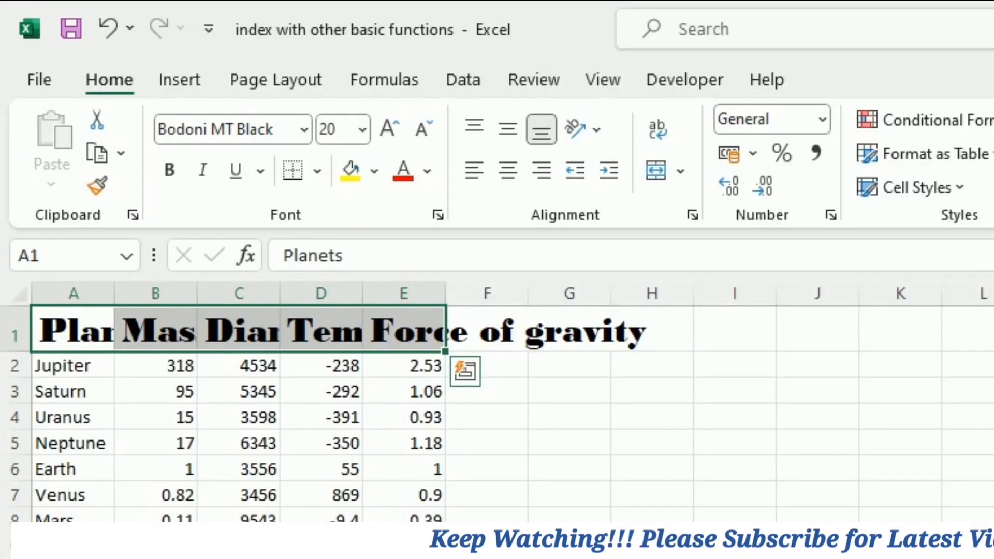
Increase the header row's font size in increments up to 26
{"action": "left_click", "coordinate": [388, 127]}
{"action": "left_click", "coordinate": [422, 128]}
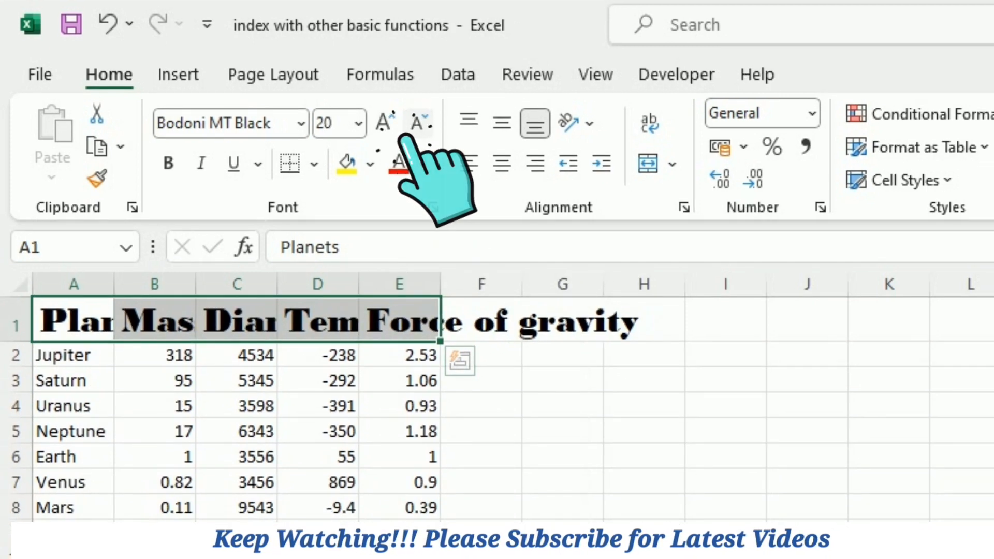
{"action": "left_click", "coordinate": [389, 127]}
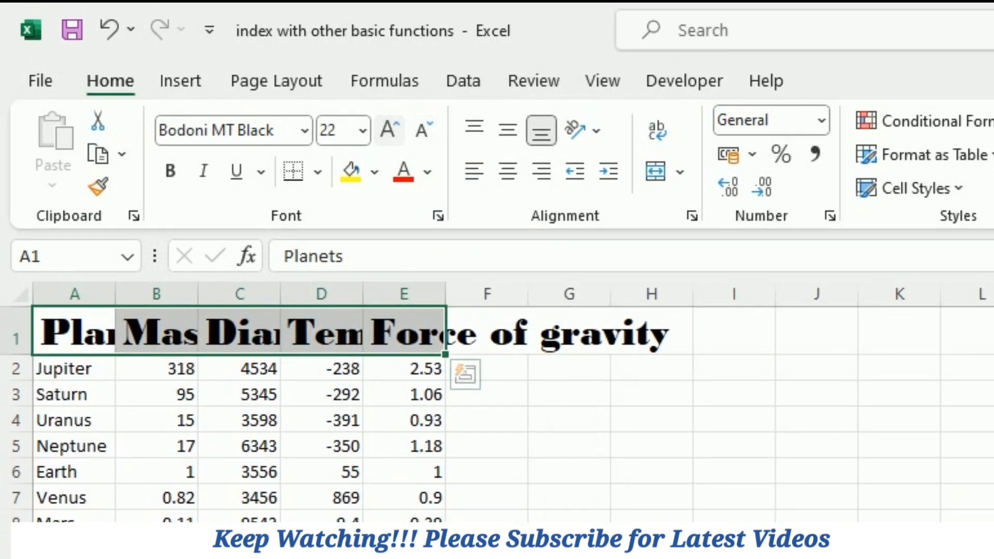
{"action": "left_click", "coordinate": [389, 127]}
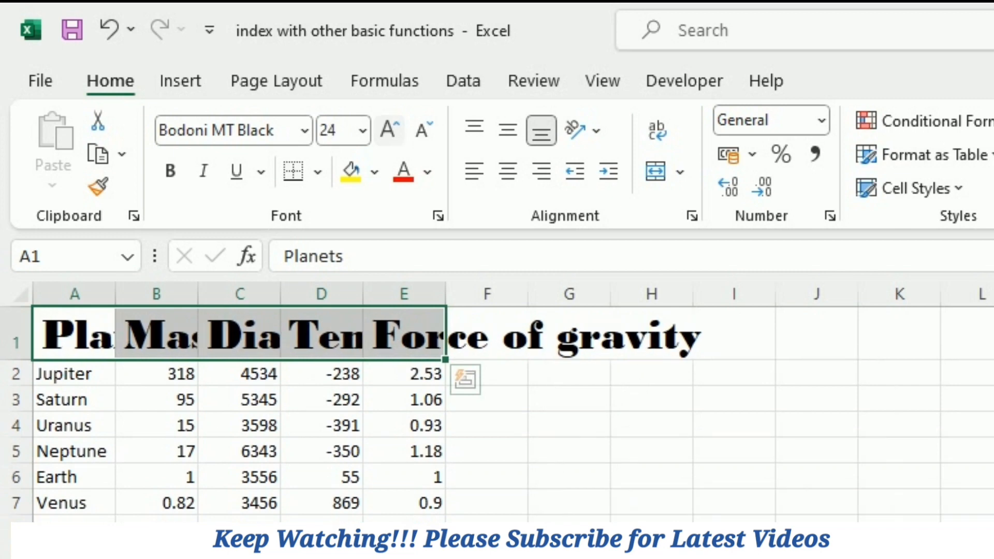
{"action": "left_click", "coordinate": [388, 126]}
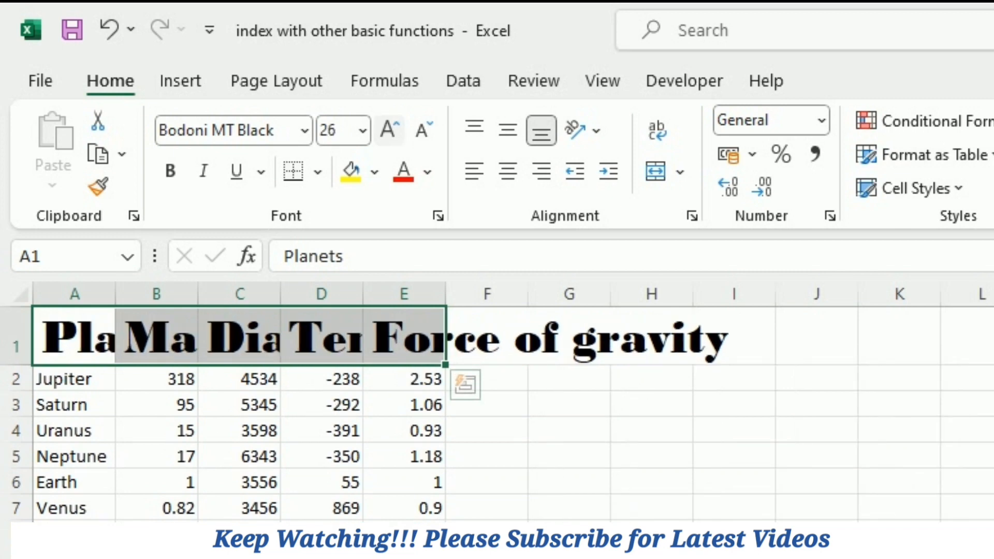
Decrease the header row's font size in increments down to 18
{"action": "left_click", "coordinate": [422, 130]}
{"action": "left_click", "coordinate": [422, 130]}
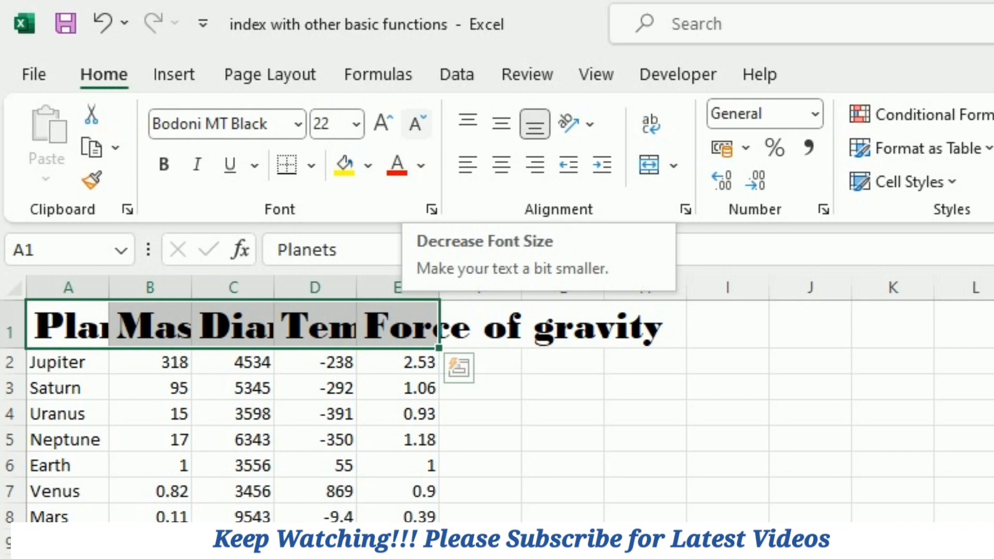
{"action": "left_click", "coordinate": [417, 124]}
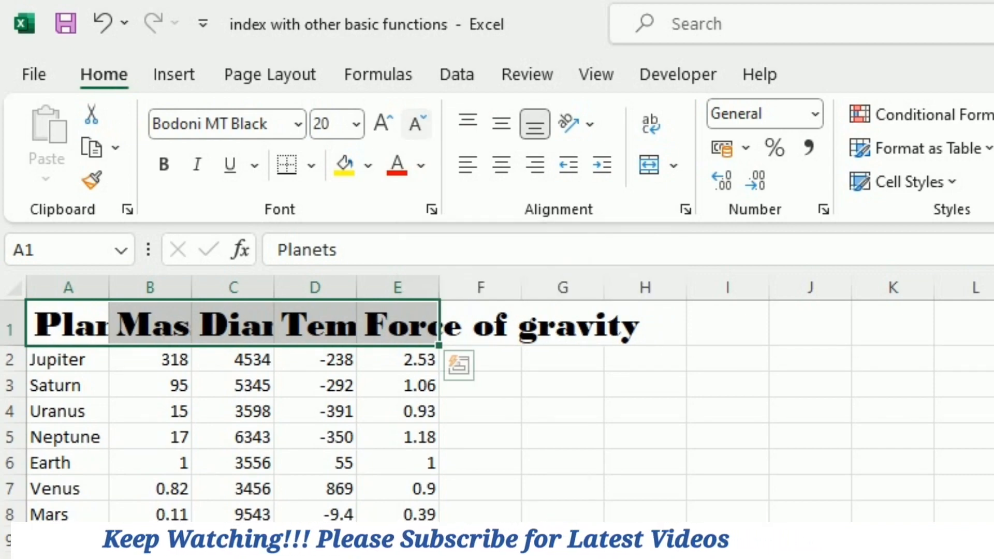
{"action": "left_click", "coordinate": [418, 124]}
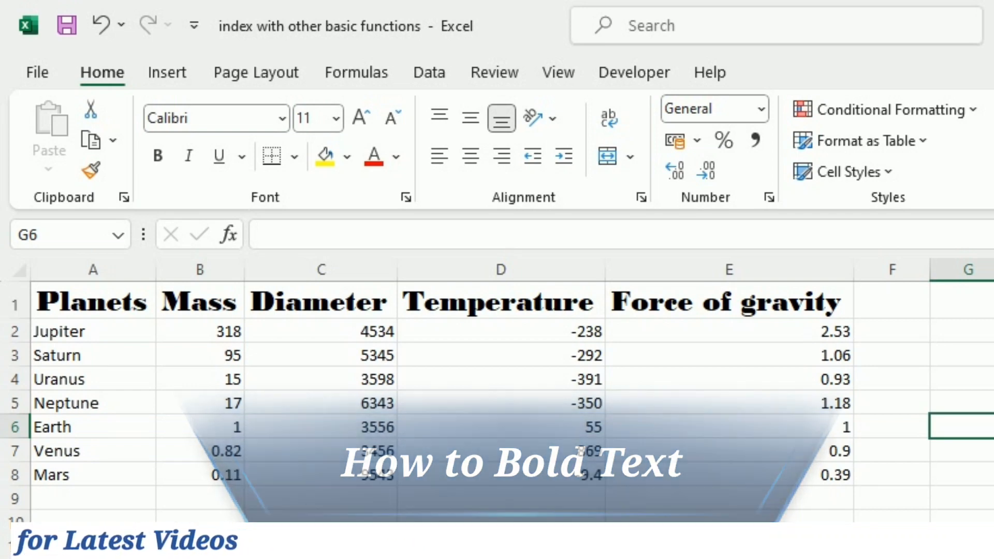
Make the planet names in A2:A8 bold and italic
{"action": "left_click_drag", "start_coordinate": [94, 332], "coordinate": [93, 474]}
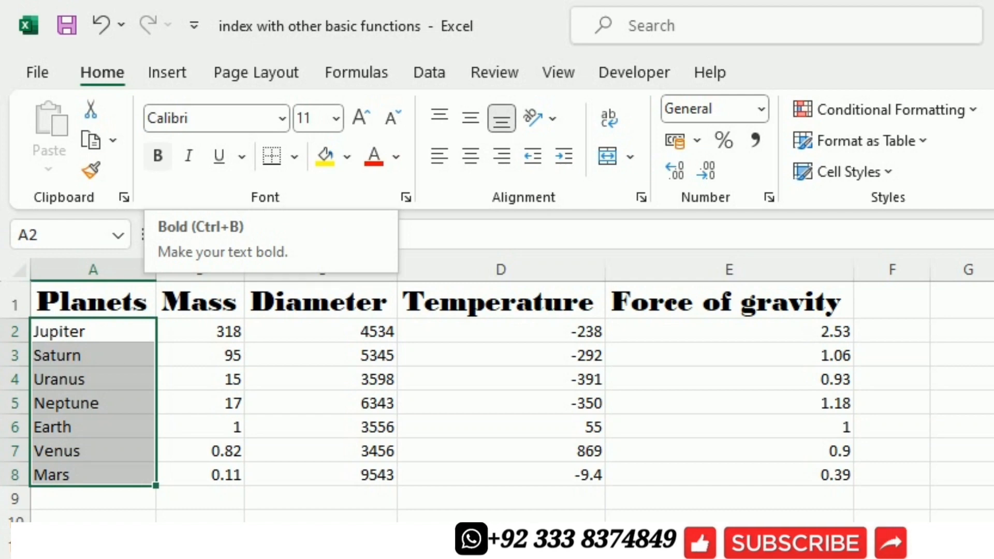
{"action": "left_click", "coordinate": [158, 155]}
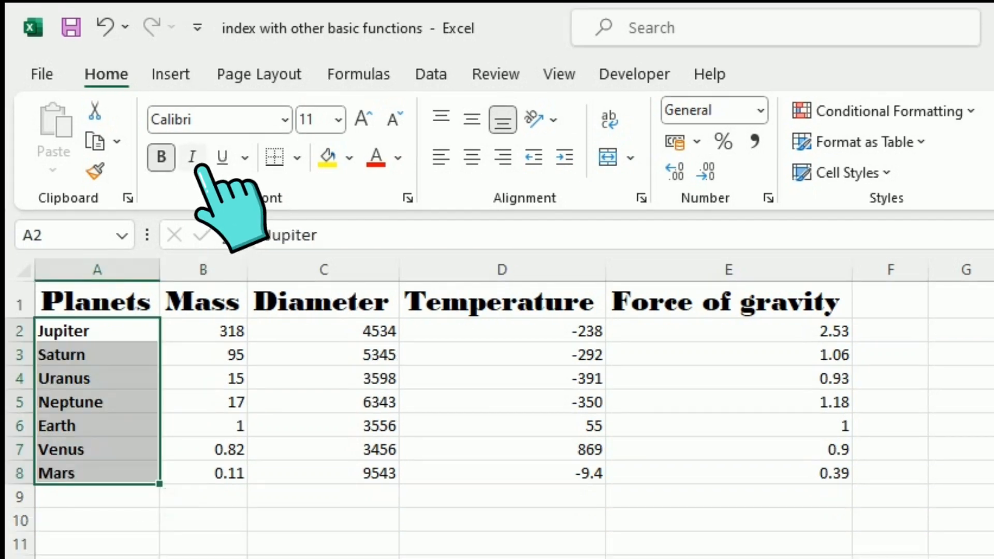
{"action": "left_click", "coordinate": [192, 156]}
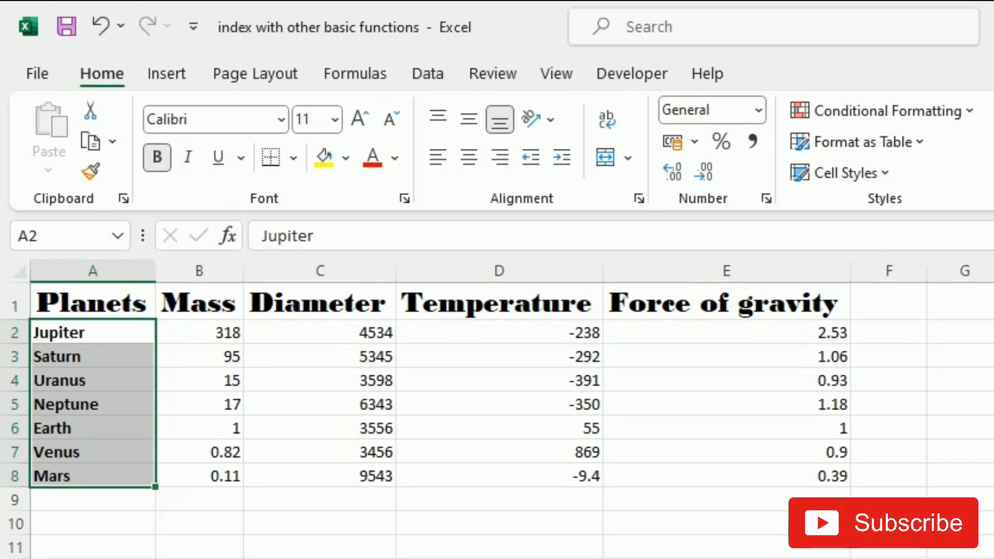
{"action": "left_click", "coordinate": [200, 381]}
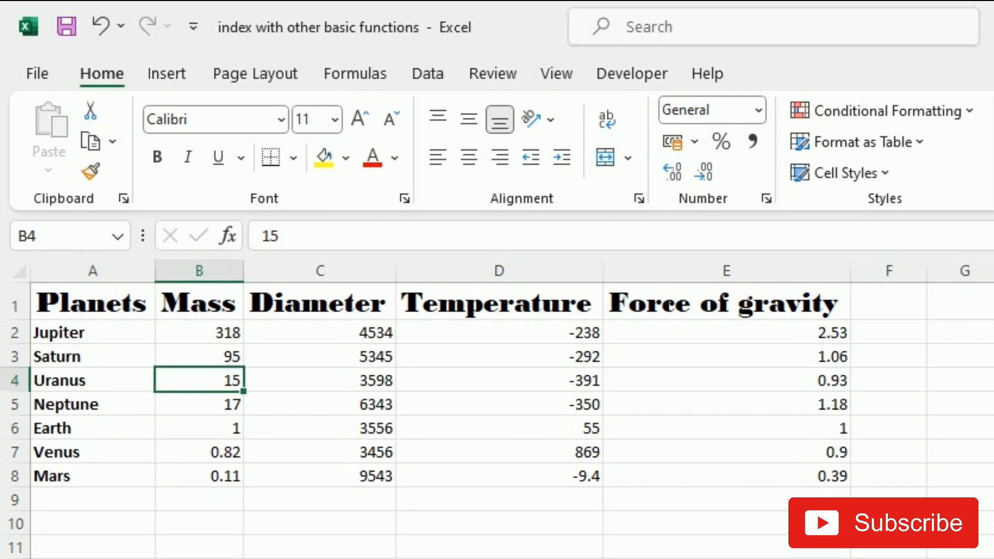
Apply a double underline to the header row A1:E1
{"action": "key", "text": "ctrl+shift+Right"}
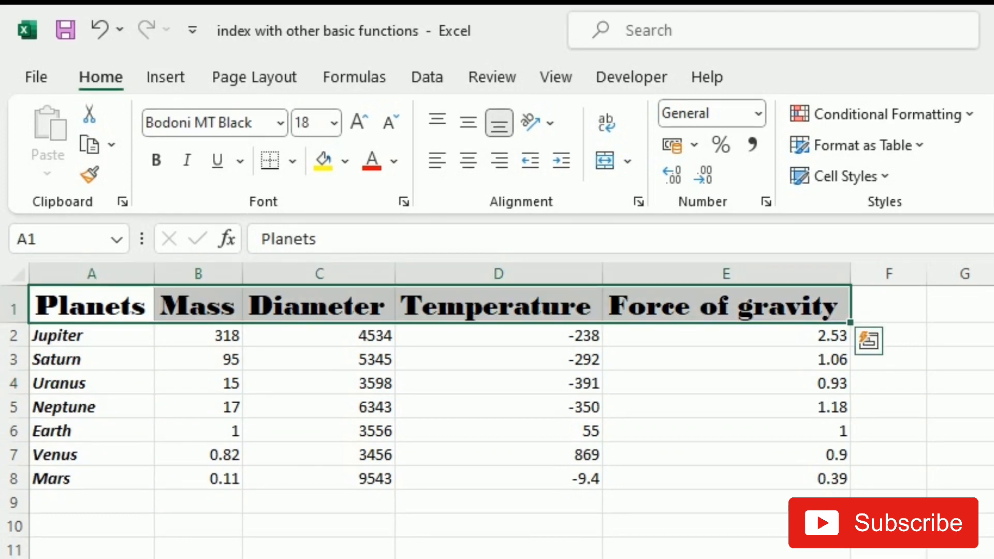
{"action": "left_click", "coordinate": [217, 161]}
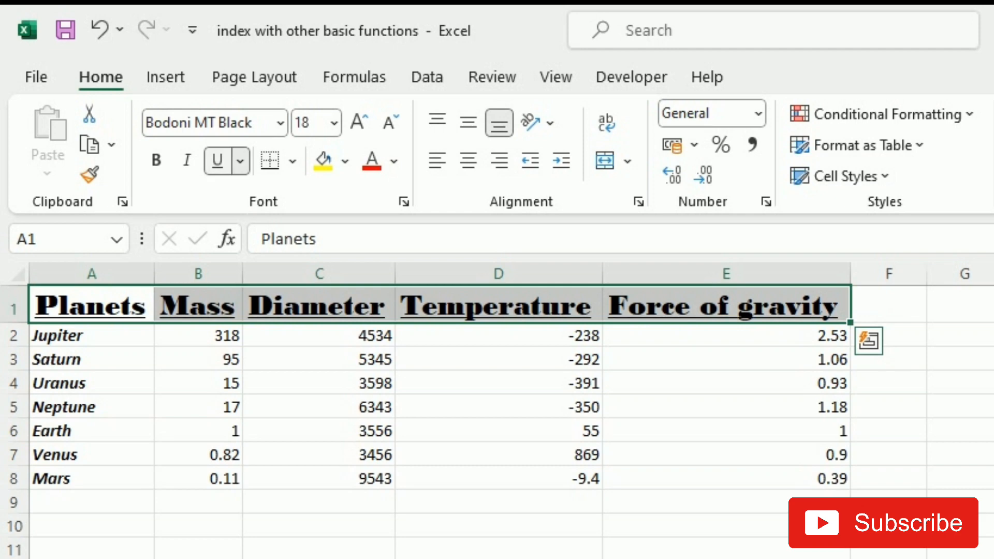
{"action": "left_click", "coordinate": [241, 160]}
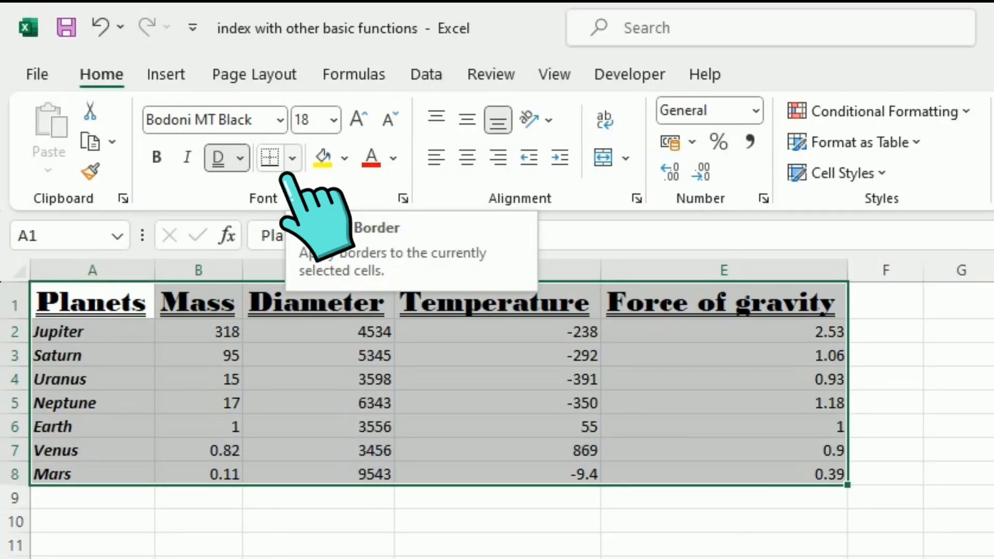
Apply All Borders to the whole planet table, A1:E8
{"action": "left_click", "coordinate": [293, 158]}
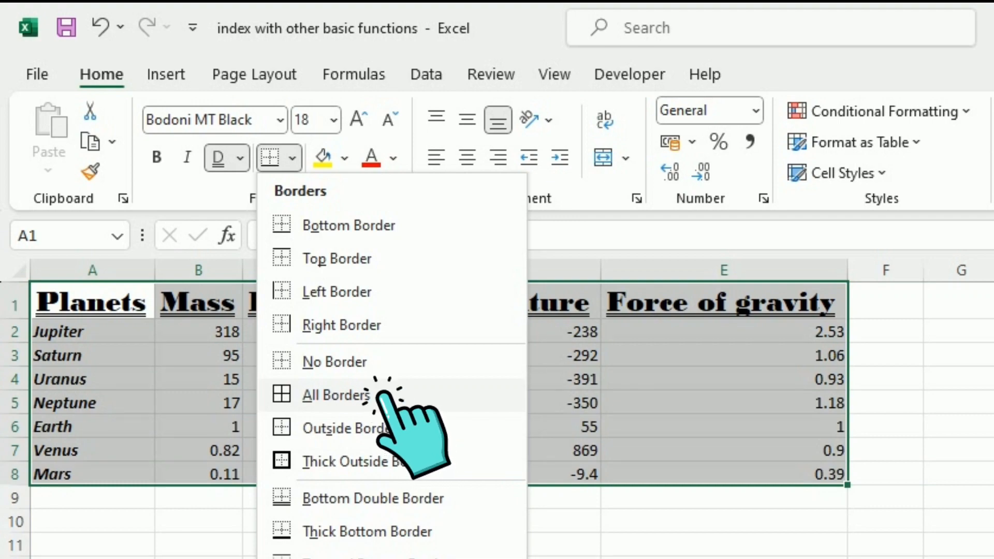
{"action": "left_click", "coordinate": [336, 396]}
{"action": "left_click", "coordinate": [724, 545]}
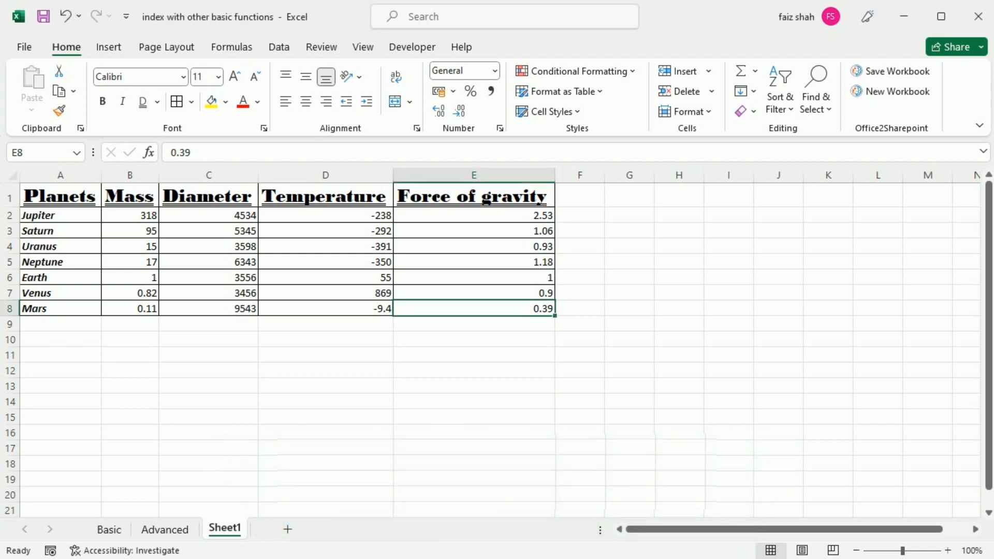
Fill the header row A1:E1 with a light blue theme color
{"action": "left_click_drag", "start_coordinate": [61, 196], "coordinate": [474, 196]}
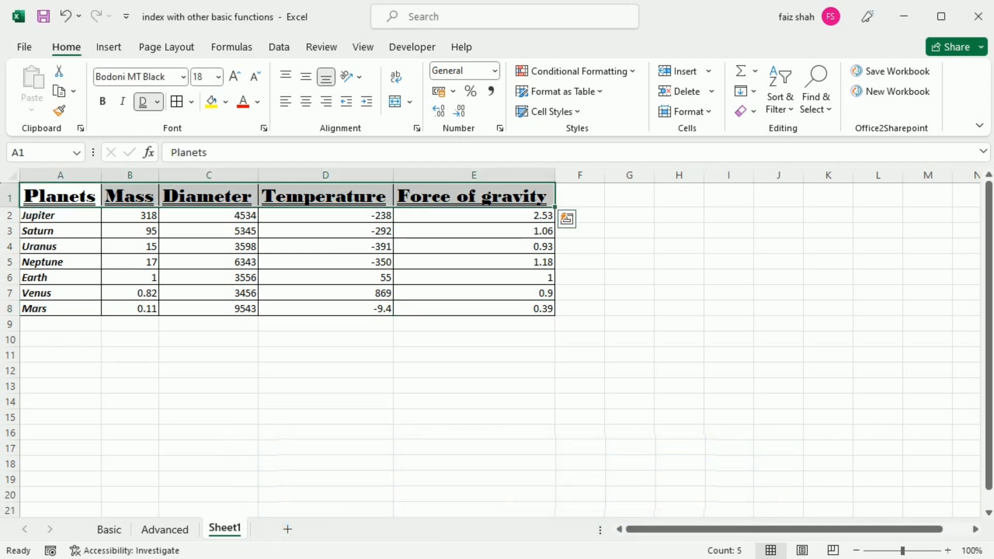
{"action": "left_click", "coordinate": [226, 101]}
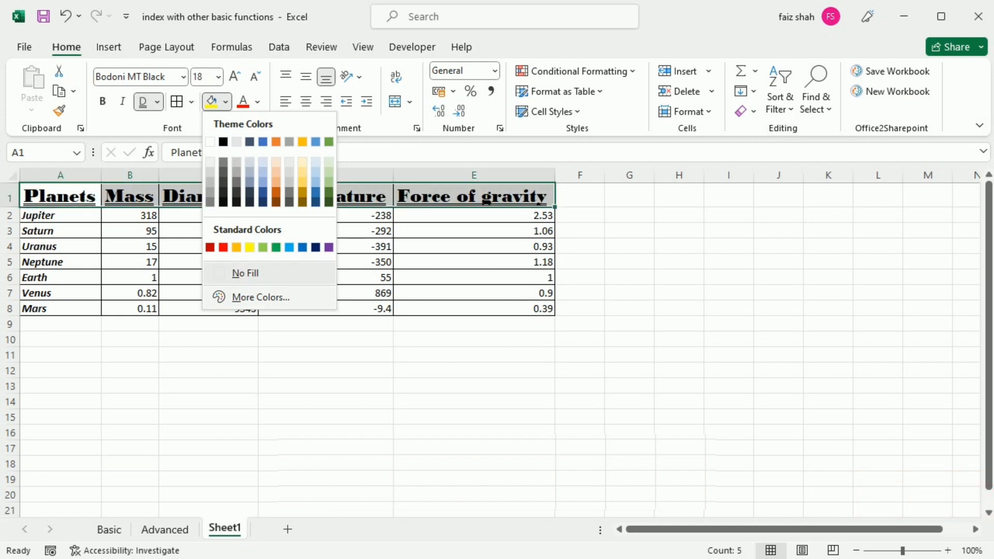
{"action": "left_click", "coordinate": [245, 273]}
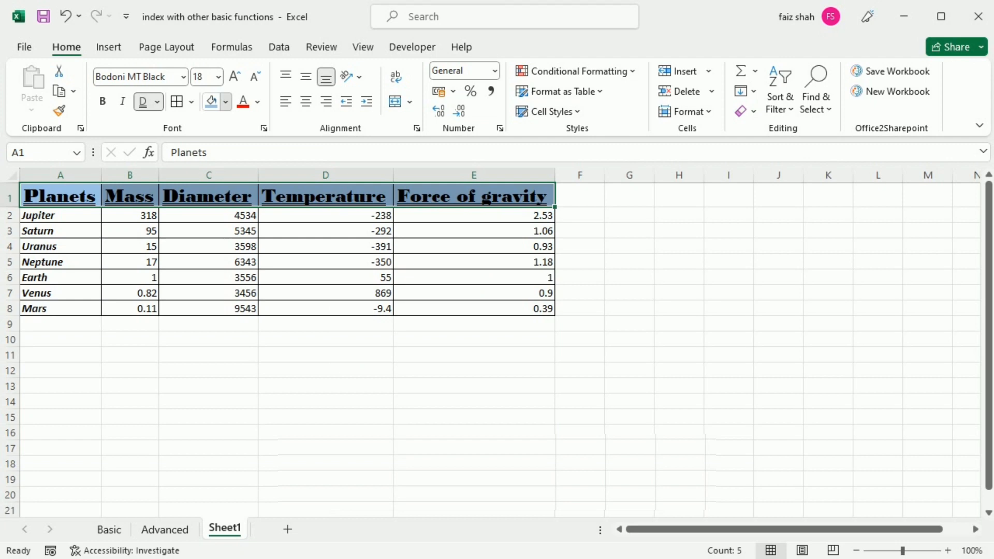
{"action": "left_click", "coordinate": [226, 101]}
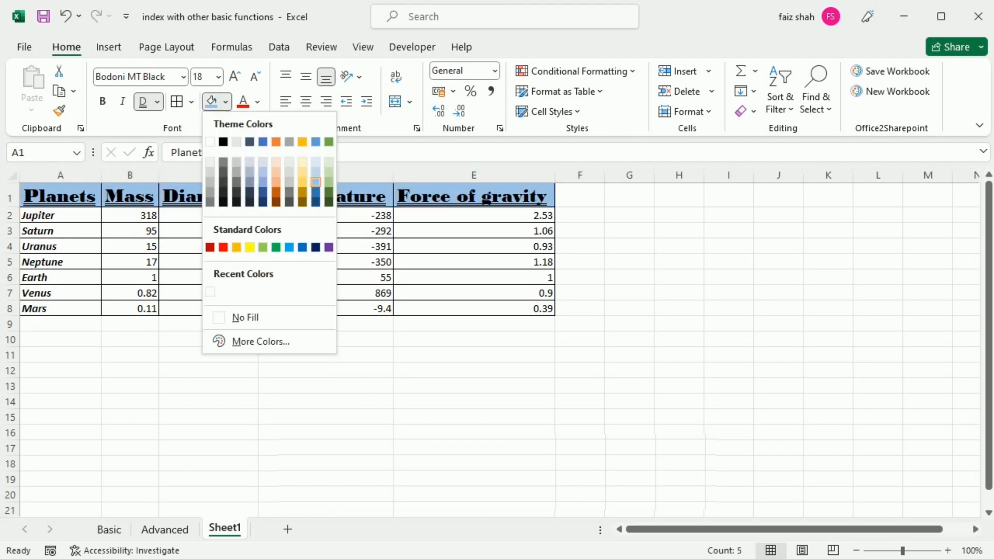
{"action": "left_click", "coordinate": [315, 181]}
{"action": "left_click", "coordinate": [326, 231]}
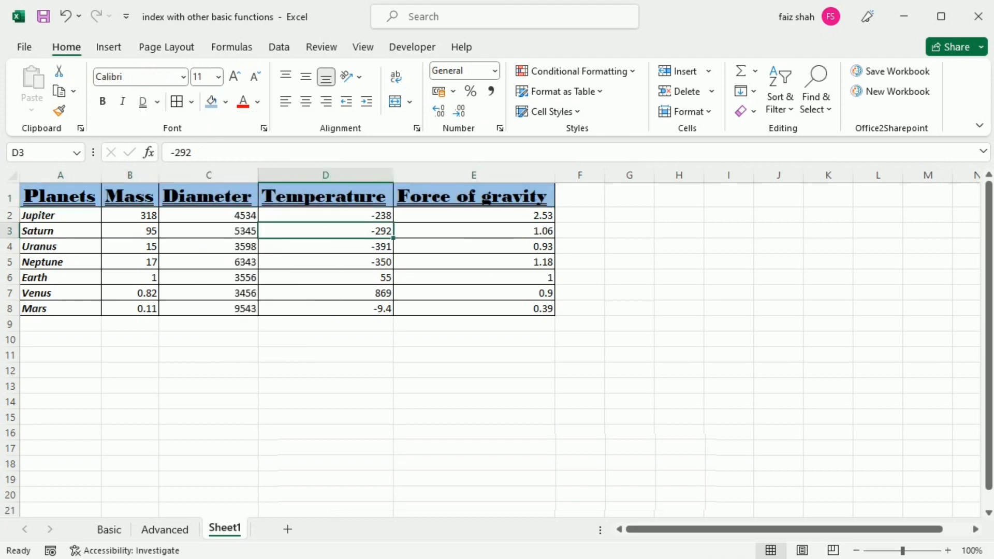
{"action": "left_click", "coordinate": [326, 278]}
{"action": "left_click", "coordinate": [209, 231]}
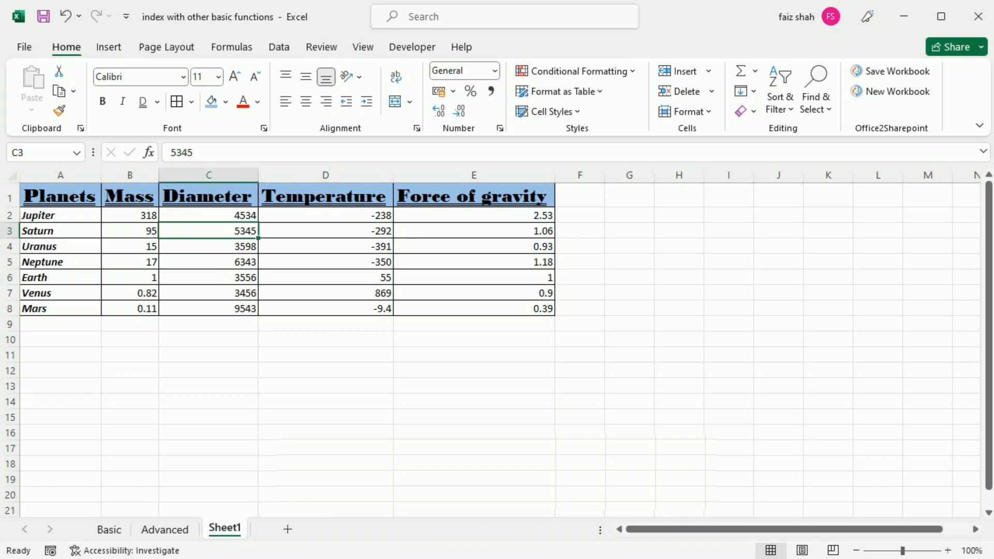
{"action": "left_click", "coordinate": [474, 196]}
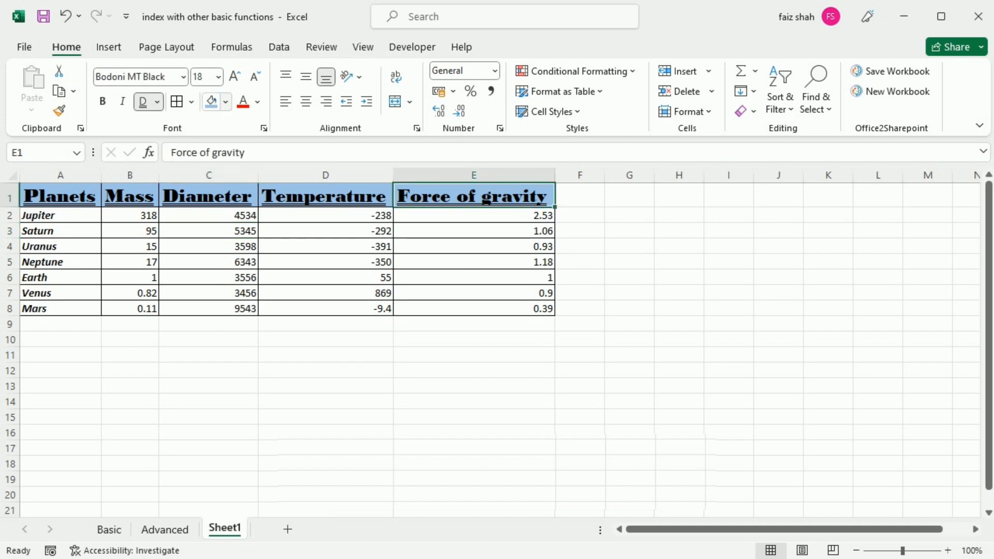
{"action": "left_click", "coordinate": [326, 262]}
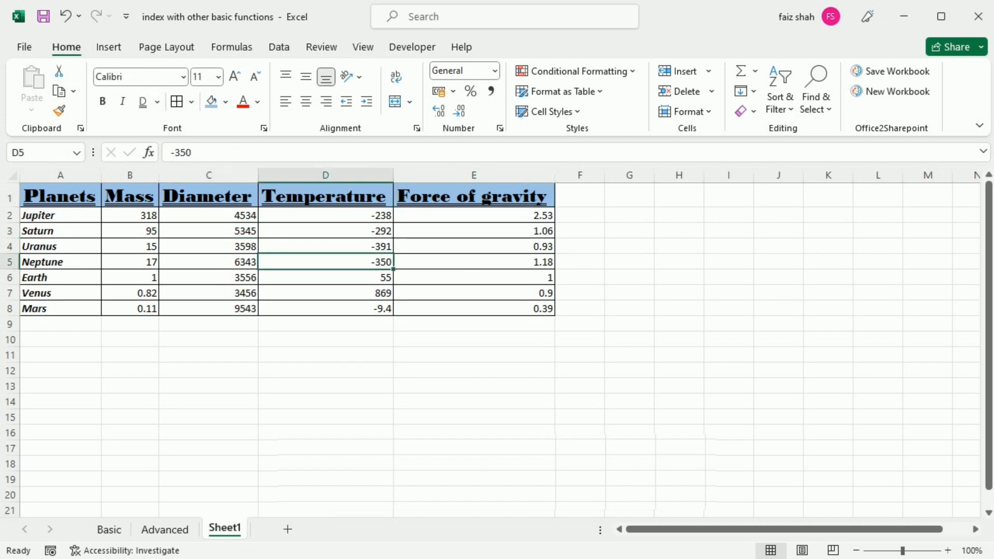
Examine the standard and custom fill colors on offer for the planet names in A2:A8
{"action": "left_click_drag", "start_coordinate": [61, 215], "coordinate": [61, 309]}
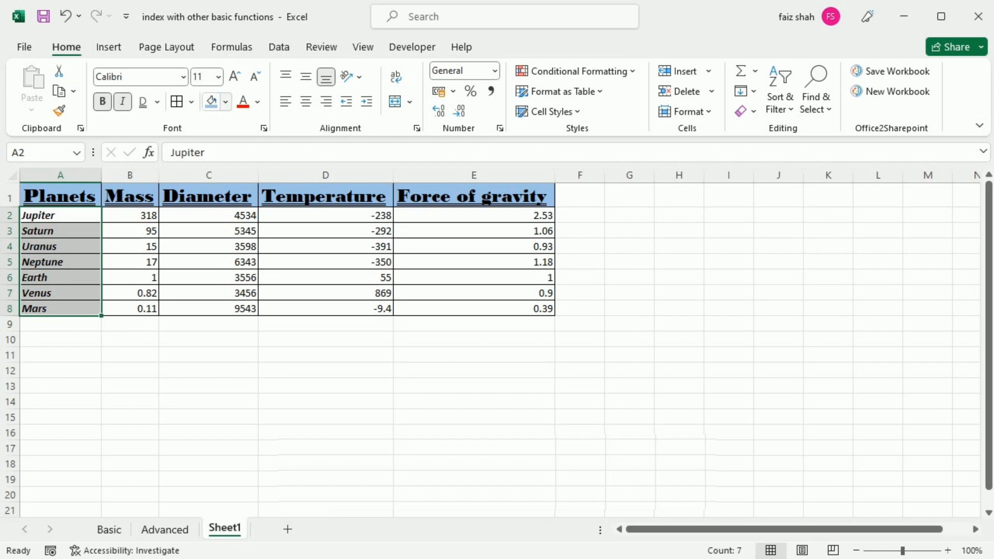
{"action": "left_click", "coordinate": [225, 101]}
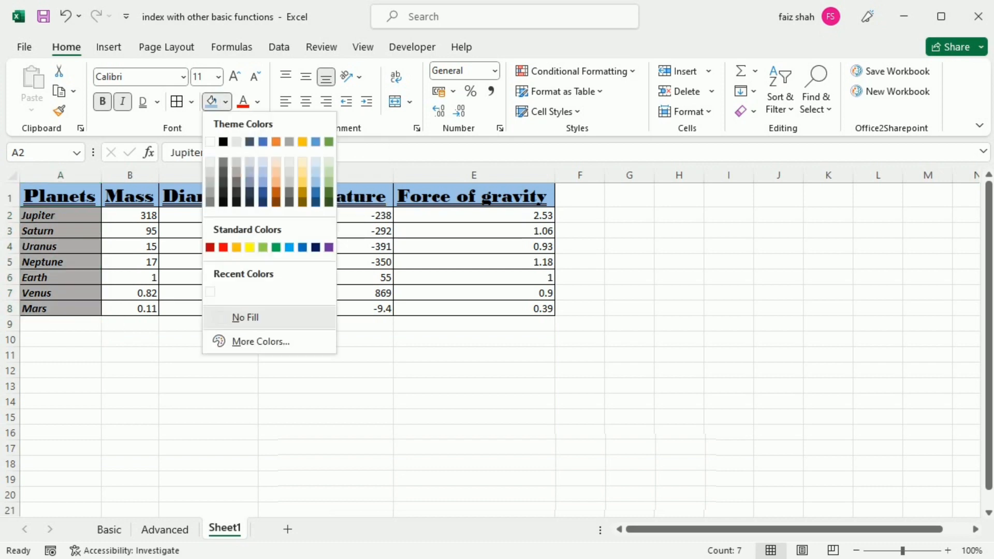
{"action": "left_click", "coordinate": [259, 342]}
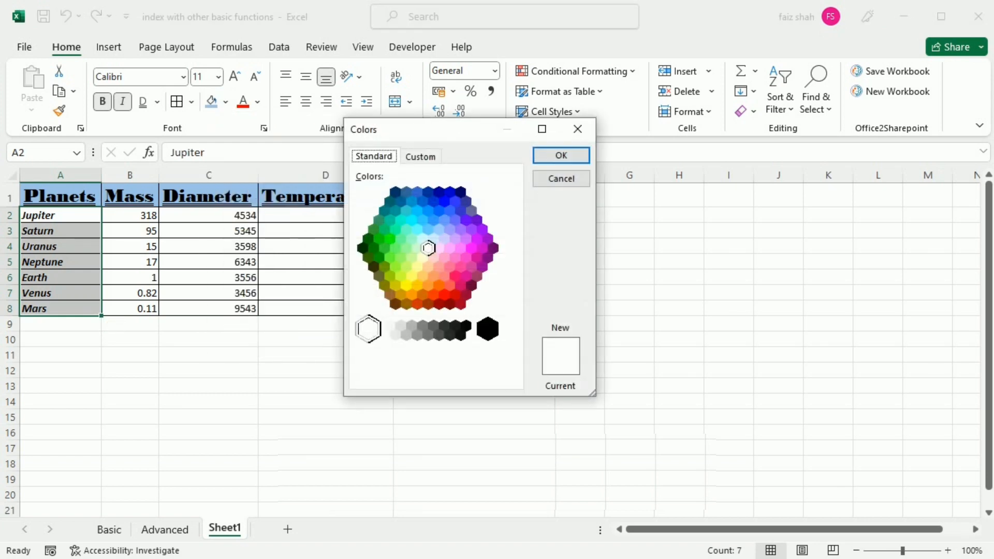
{"action": "left_click", "coordinate": [421, 157]}
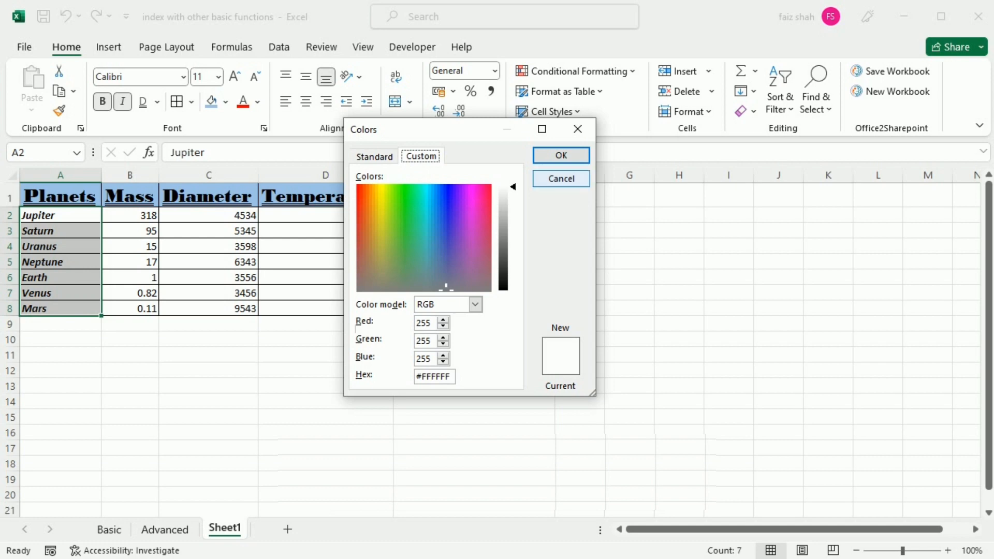
{"action": "left_click", "coordinate": [561, 178]}
{"action": "left_click", "coordinate": [208, 339]}
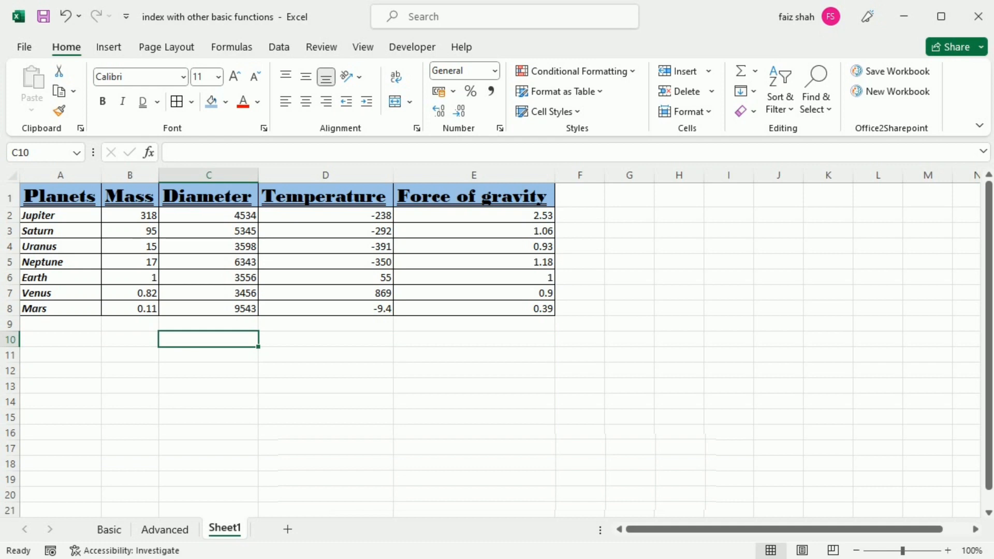
Fill the planet names in A2:A8 with a red diagonal stripe pattern, leaving the background without color
{"action": "left_click_drag", "start_coordinate": [60, 216], "coordinate": [60, 309]}
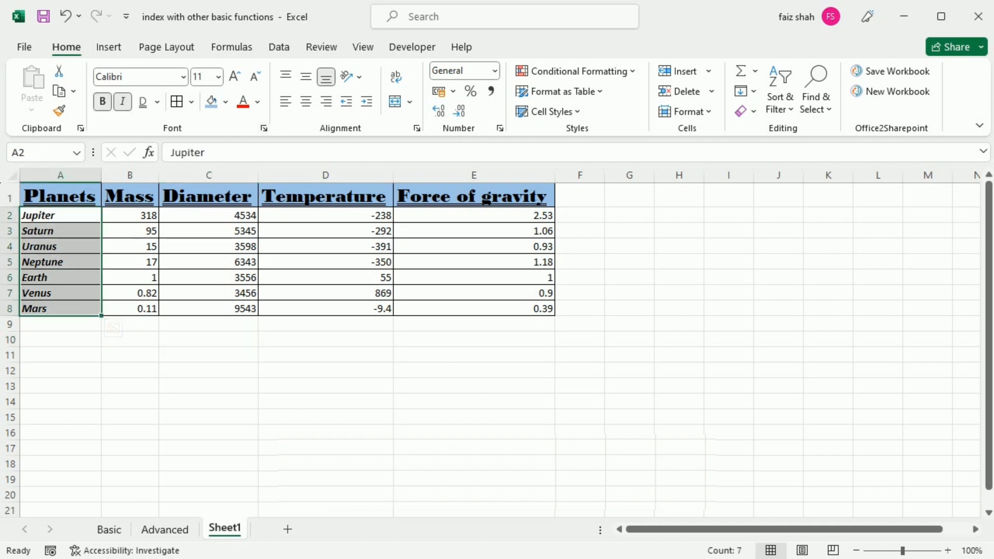
{"action": "key", "text": "ctrl+shift+f"}
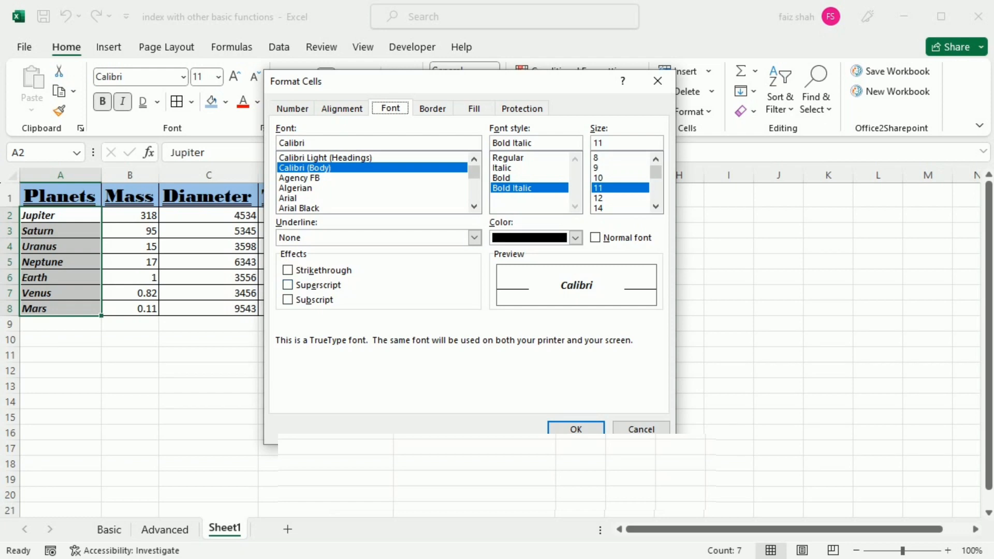
{"action": "left_click", "coordinate": [474, 109]}
{"action": "left_click", "coordinate": [605, 144]}
{"action": "left_click", "coordinate": [499, 277]}
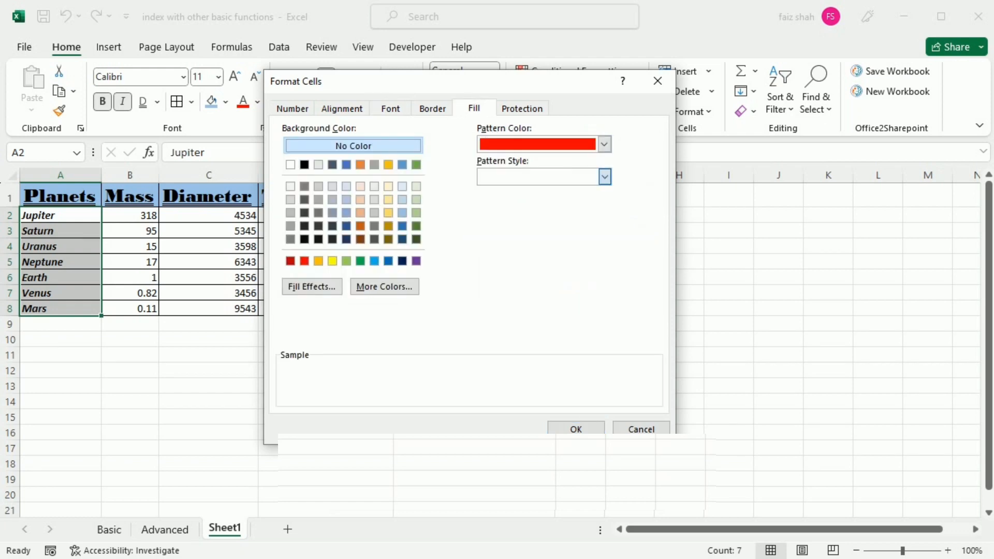
{"action": "left_click", "coordinate": [604, 176]}
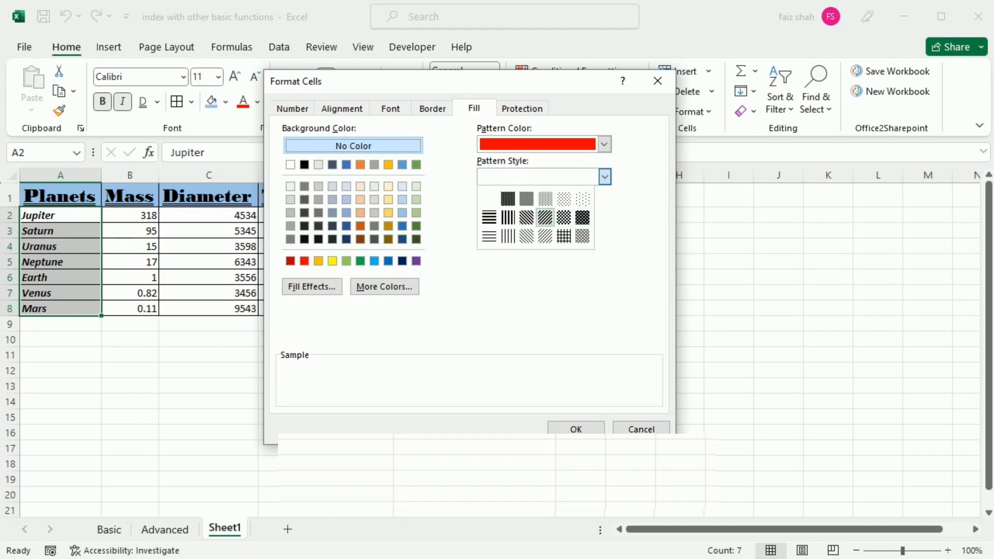
{"action": "left_click", "coordinate": [545, 217]}
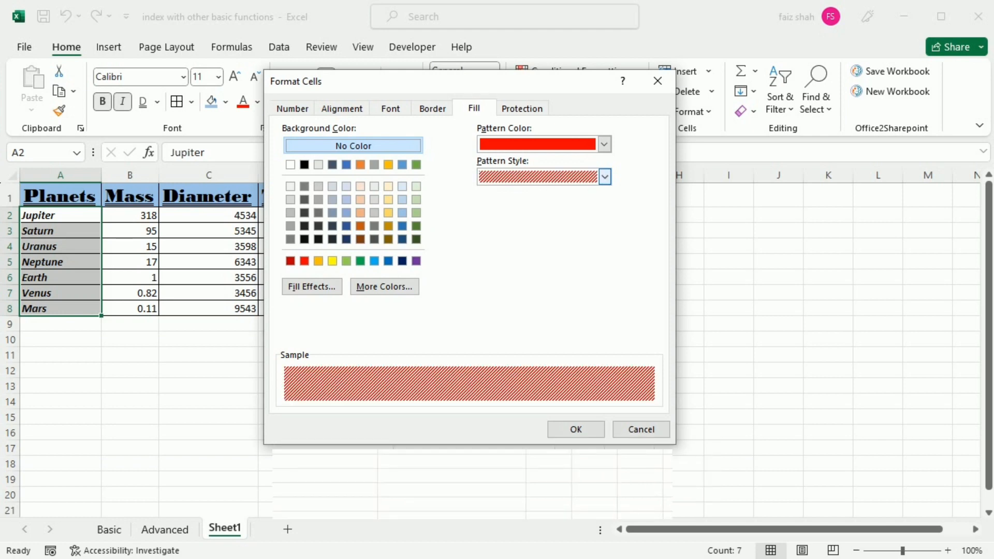
{"action": "left_click", "coordinate": [576, 429]}
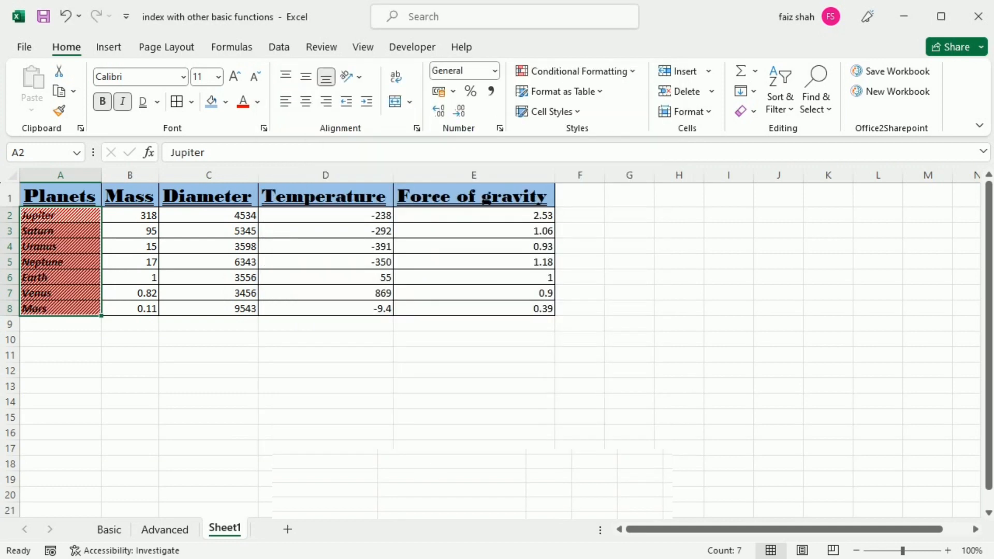
{"action": "left_click", "coordinate": [326, 387]}
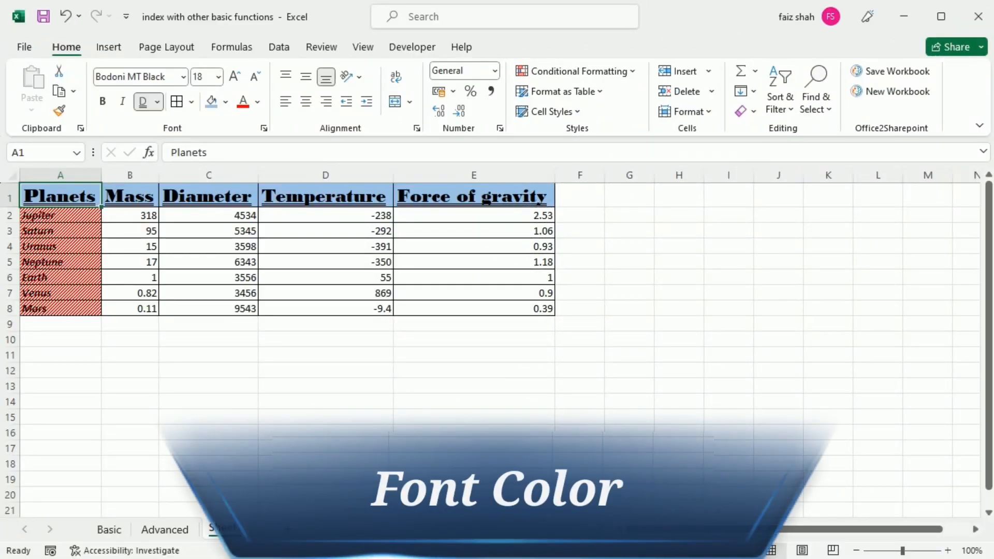
Change the font color of the numeric planet data in B2:E8 to standard red
{"action": "left_click_drag", "start_coordinate": [130, 215], "coordinate": [510, 309]}
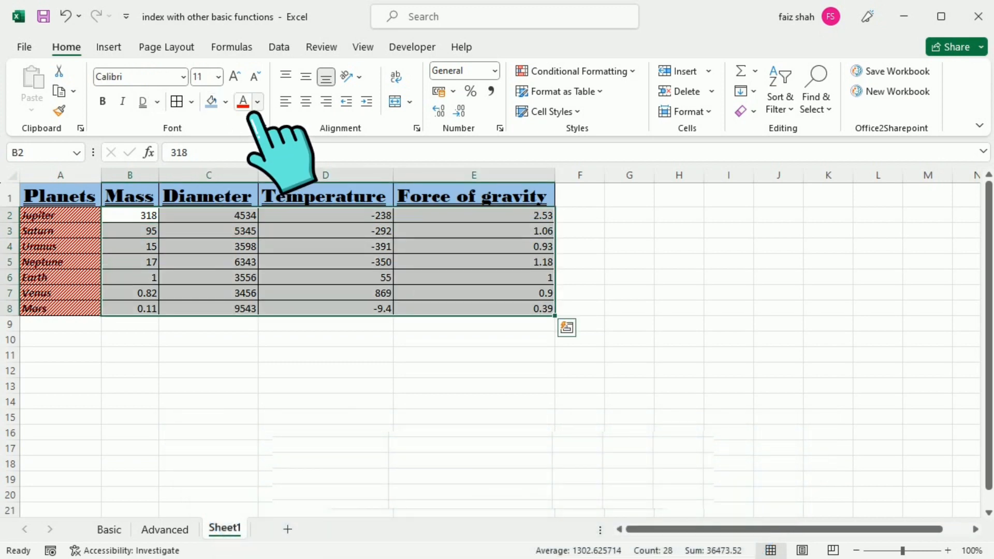
{"action": "left_click", "coordinate": [258, 102]}
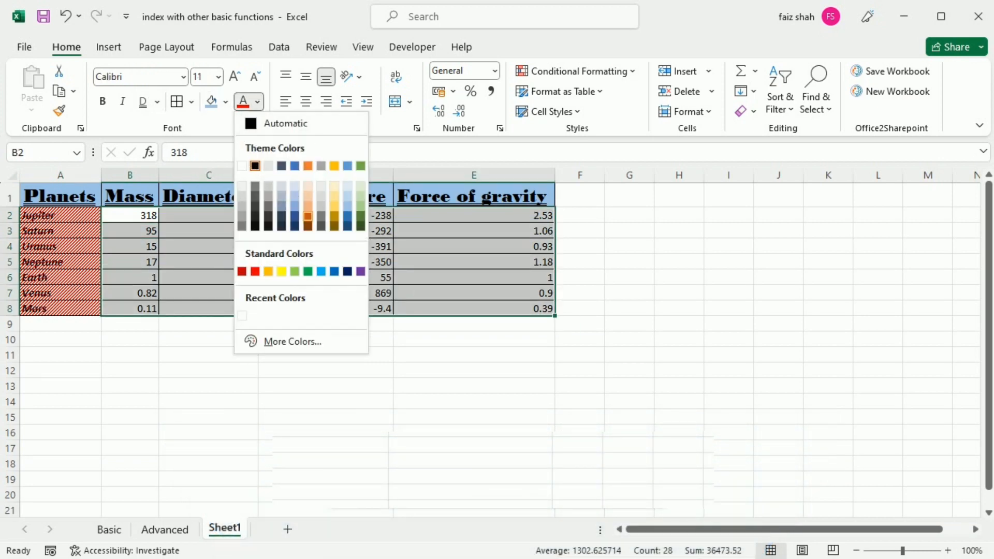
{"action": "left_click", "coordinate": [256, 272]}
{"action": "left_click", "coordinate": [629, 293]}
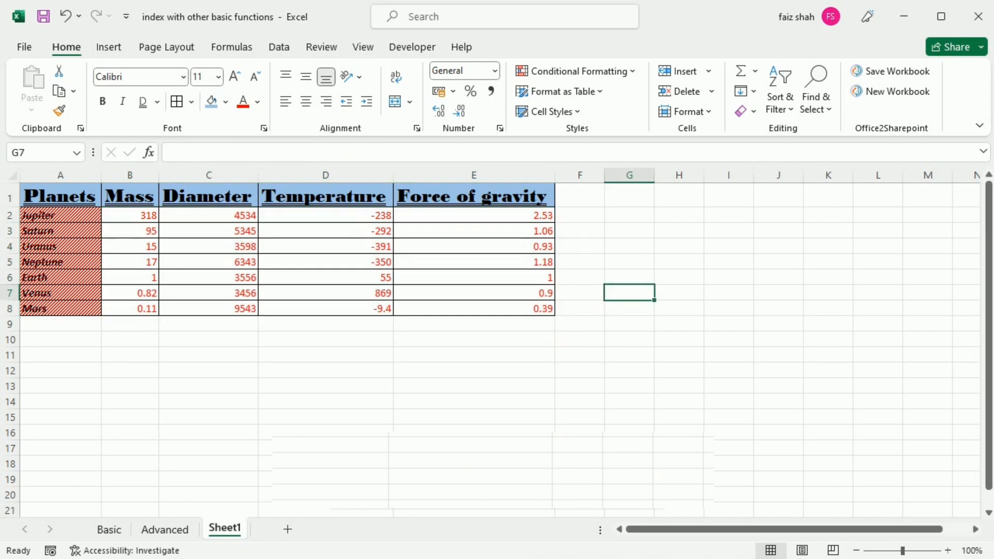
{"action": "left_click", "coordinate": [629, 340]}
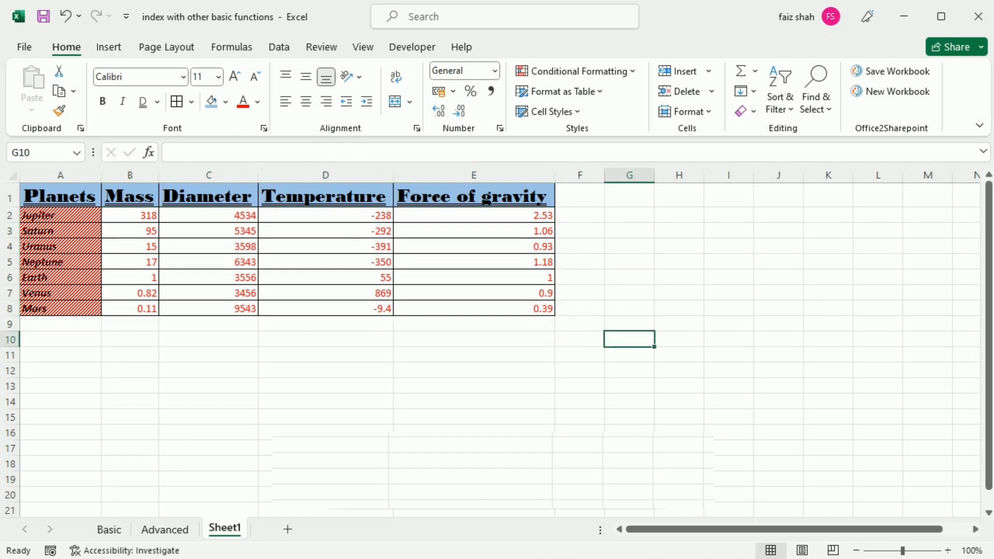